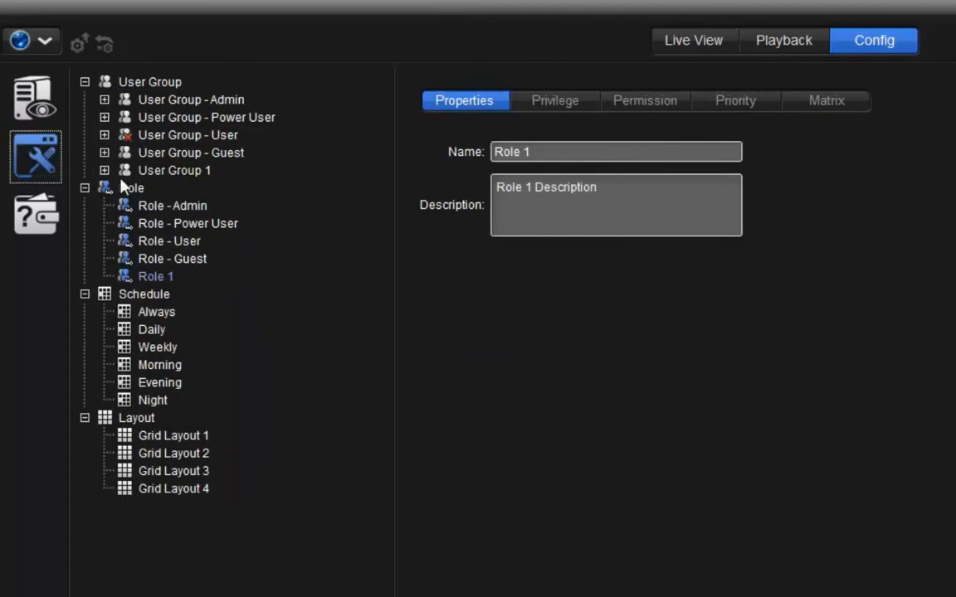
- Add a new role named "guard"
left_click(131, 190)
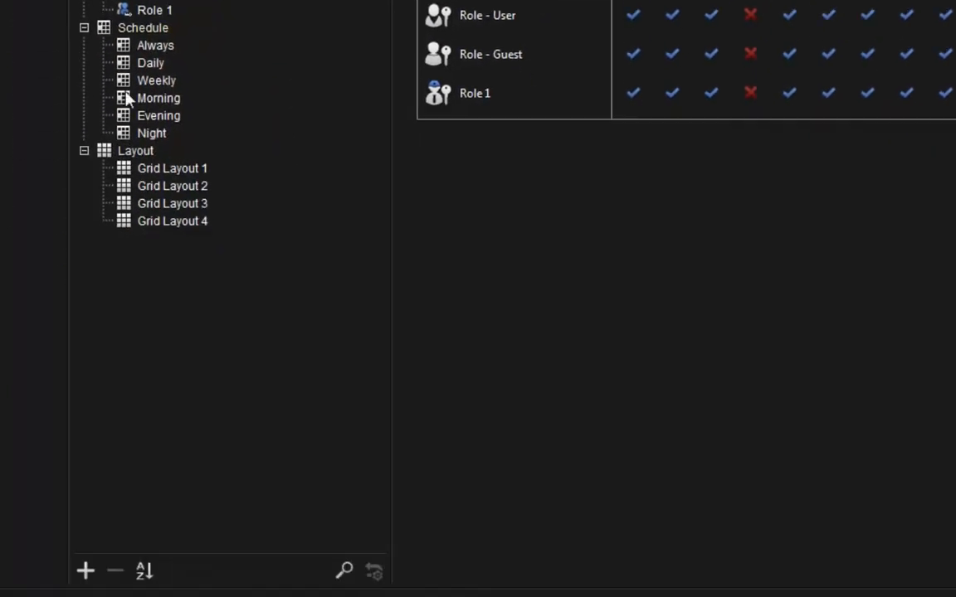
left_click(86, 570)
double_click(535, 79)
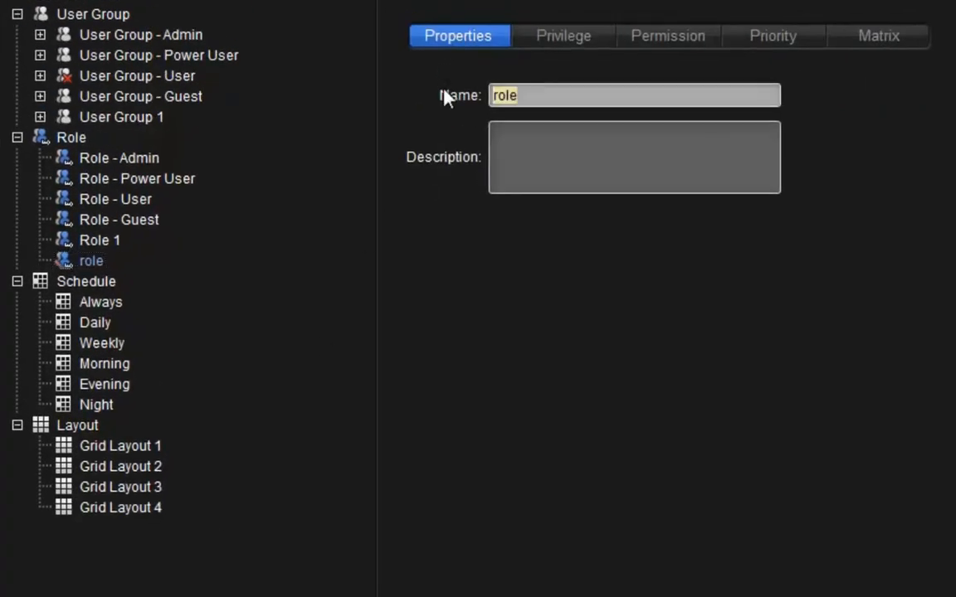
type("guard")
left_click(518, 164)
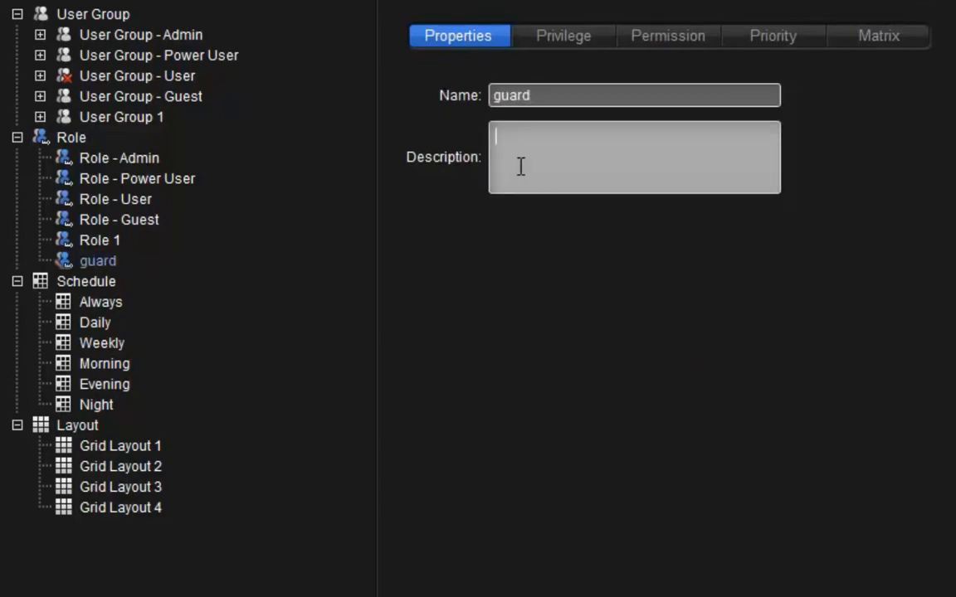
- In the guard role's privileges, clear all Config privileges and the Export video and metadata transaction privilege
left_click(581, 36)
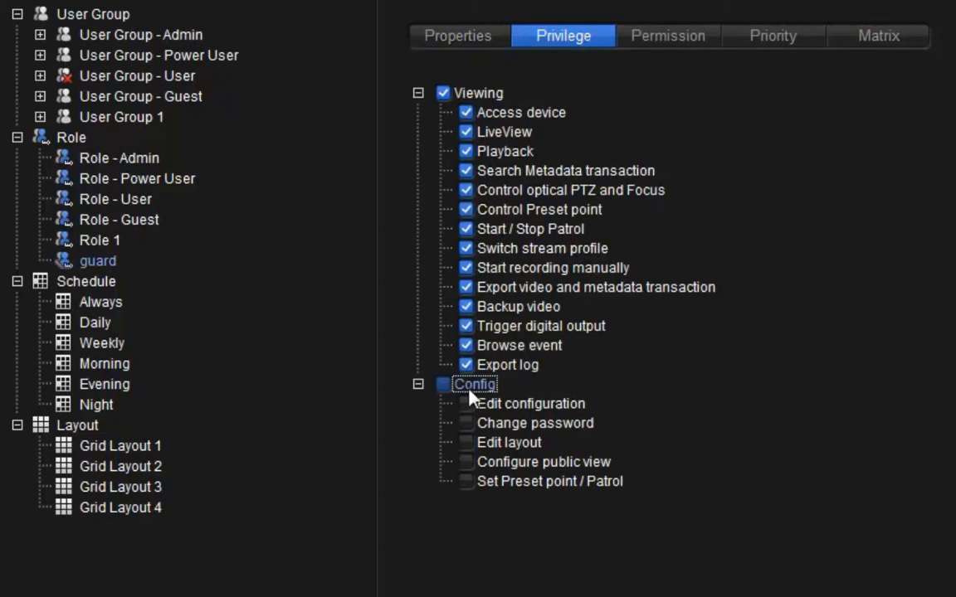
left_click(442, 385)
left_click(441, 389)
left_click(467, 290)
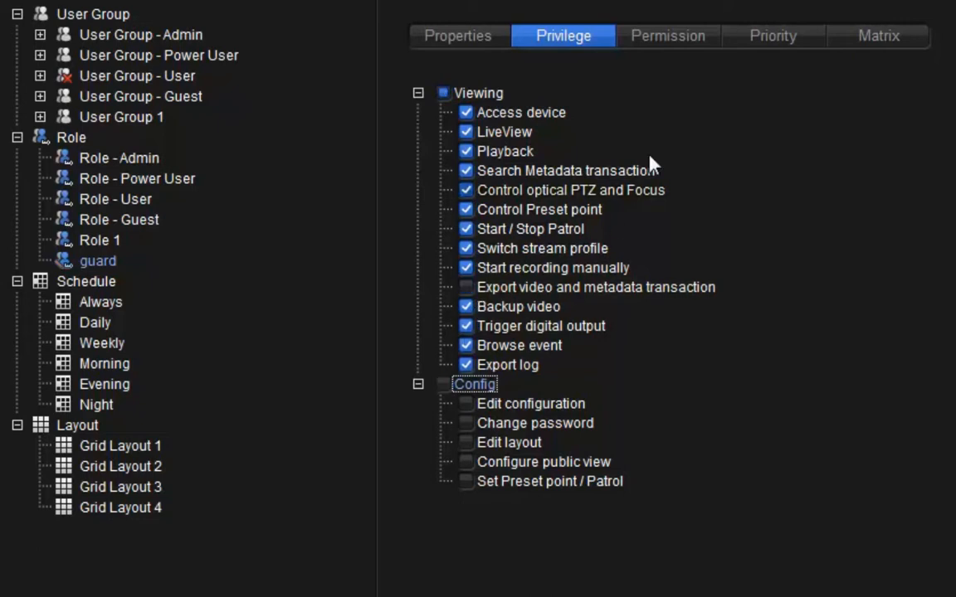
- Examine the role's device permissions, scrolling the list and trying the device-type filter options
left_click(694, 45)
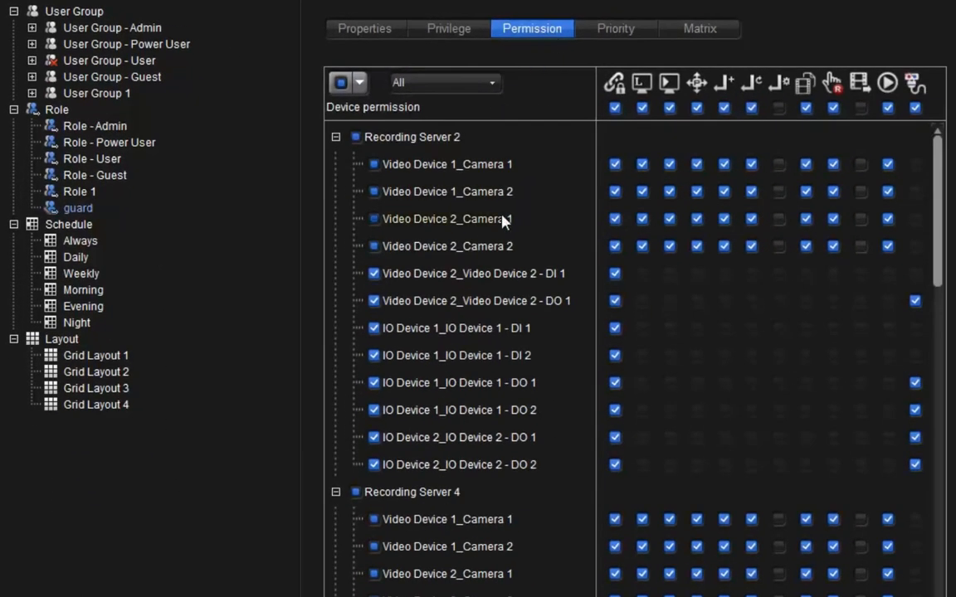
scroll(504, 217, "down", 12)
scroll(498, 390, "down", 5)
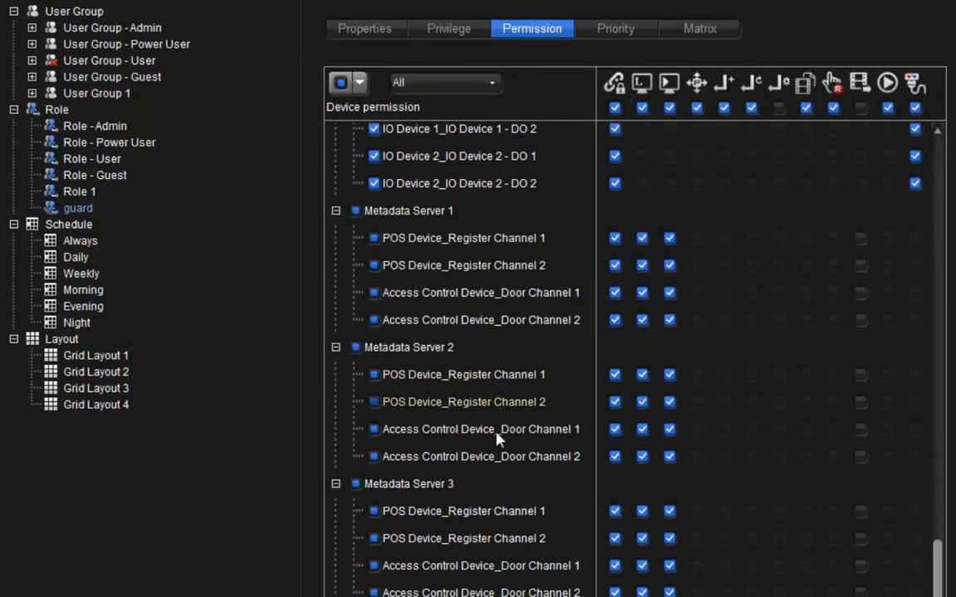
scroll(504, 486, "up", 15)
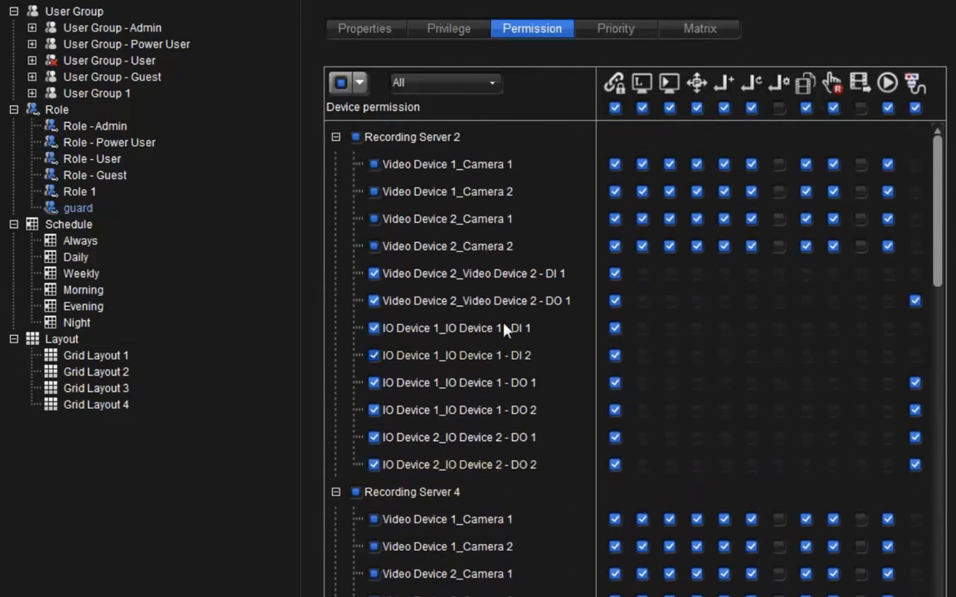
left_click(490, 83)
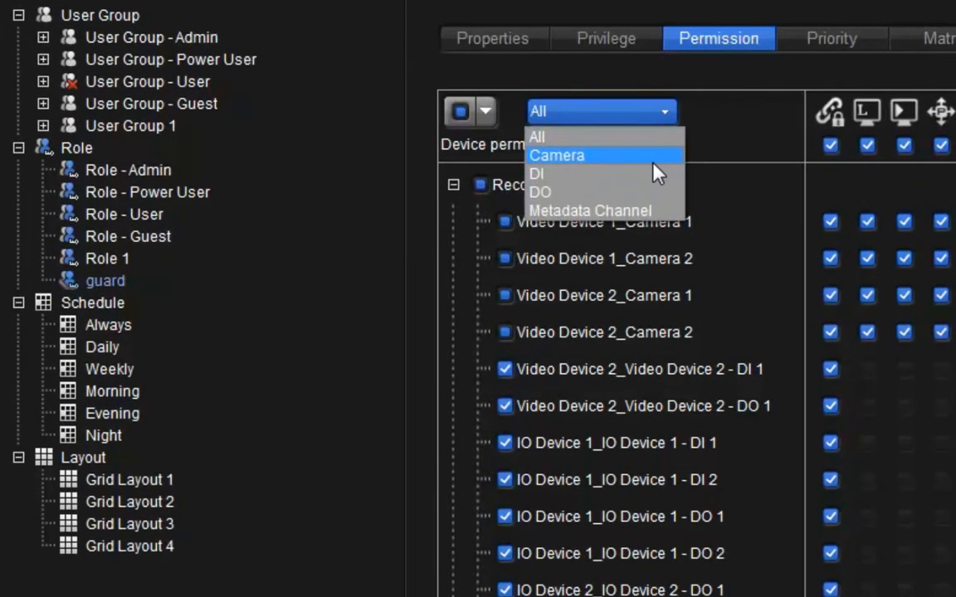
left_click(618, 147)
left_click(612, 106)
left_click(642, 178)
left_click(639, 116)
left_click(633, 138)
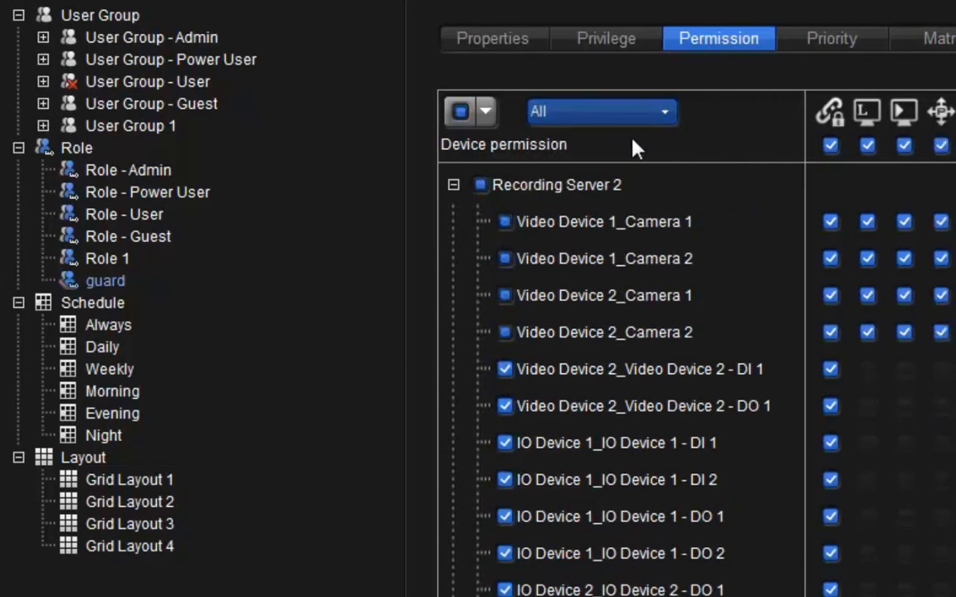
- Revoke all permissions for Video Device 1_Camera 1 and Video Device 1_Camera 2 on Recording Server 2
left_click(503, 223)
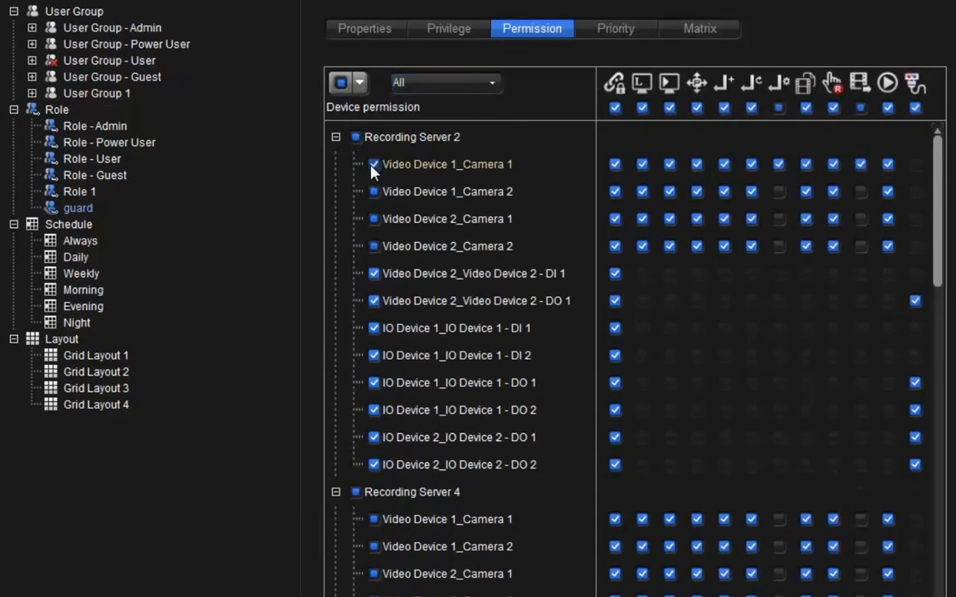
left_click(372, 165)
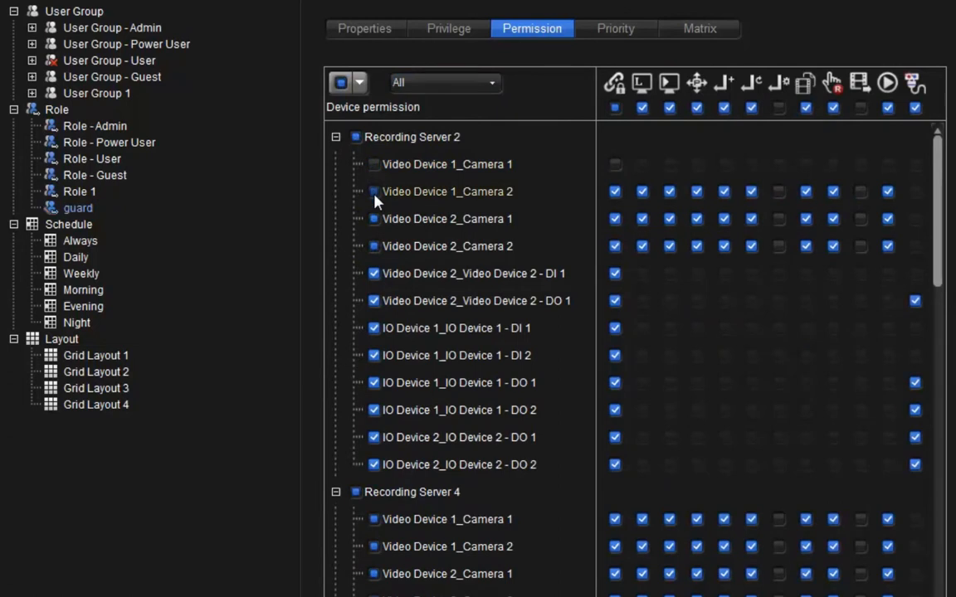
left_click(374, 193)
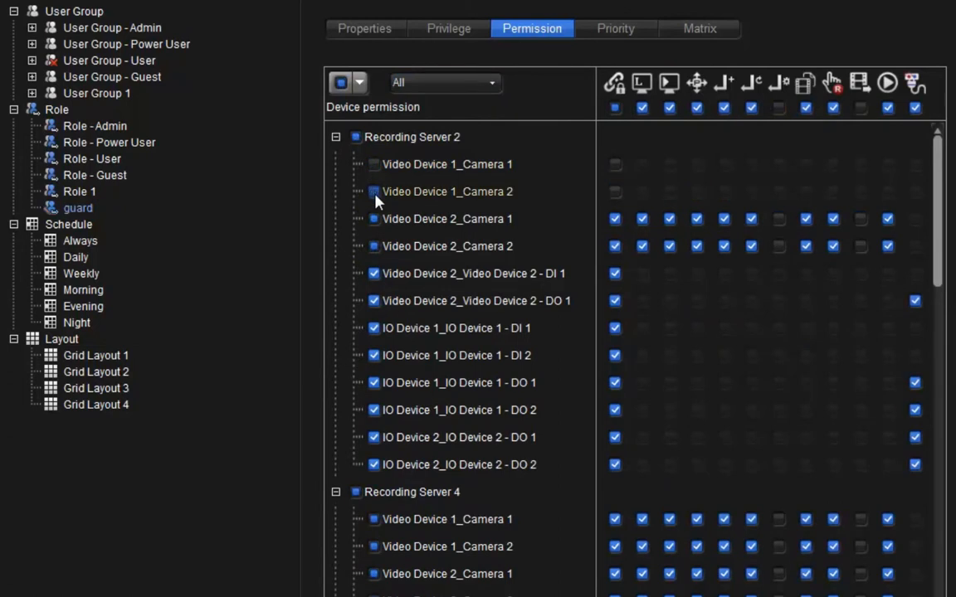
- Clear every device permission, then grant all device permissions at once
left_click(359, 83)
left_click(358, 126)
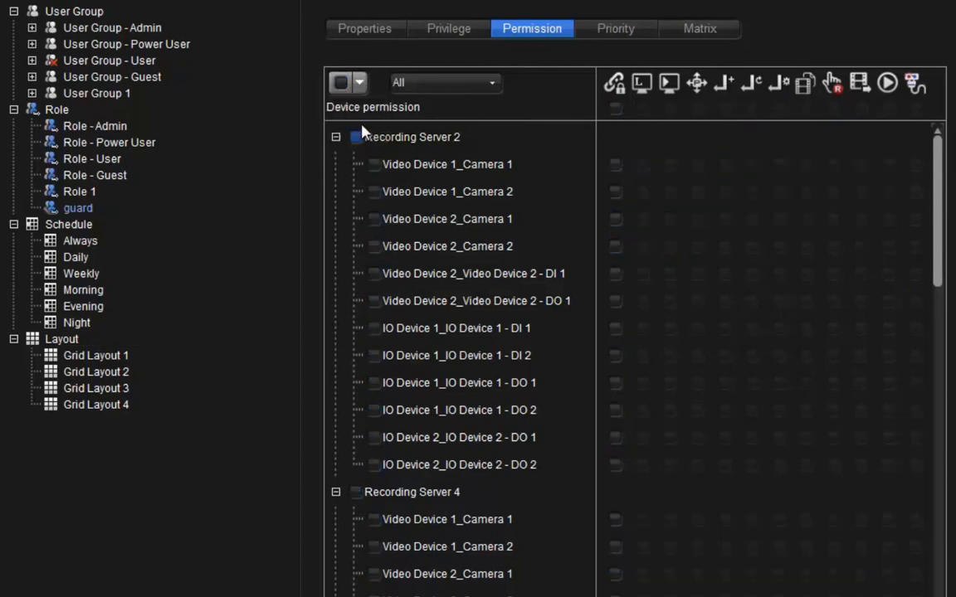
left_click(341, 83)
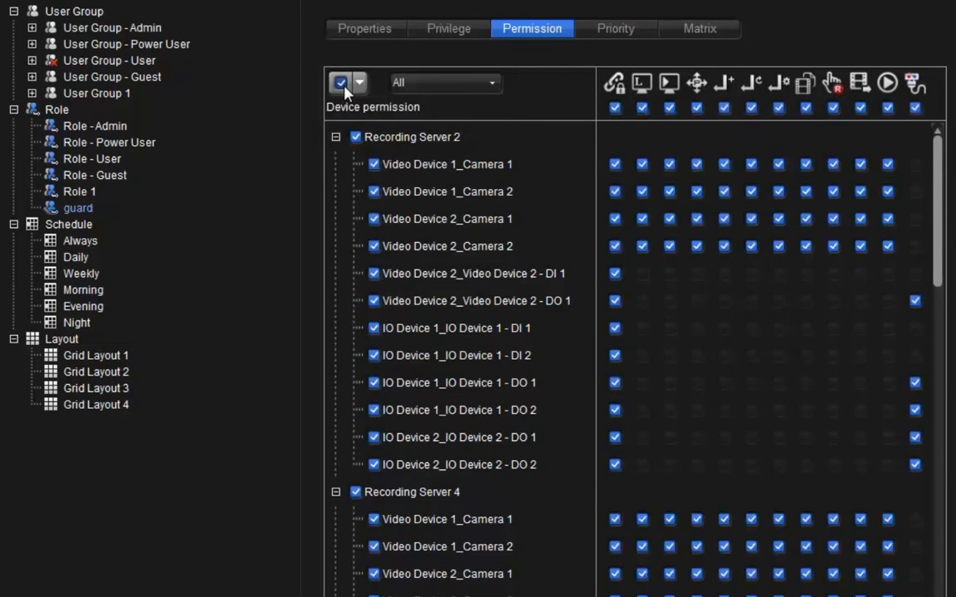
- Revoke Recording Server 4 permissions and the Control Preset point and Start / Stop Patrol permissions for all devices
left_click(356, 492)
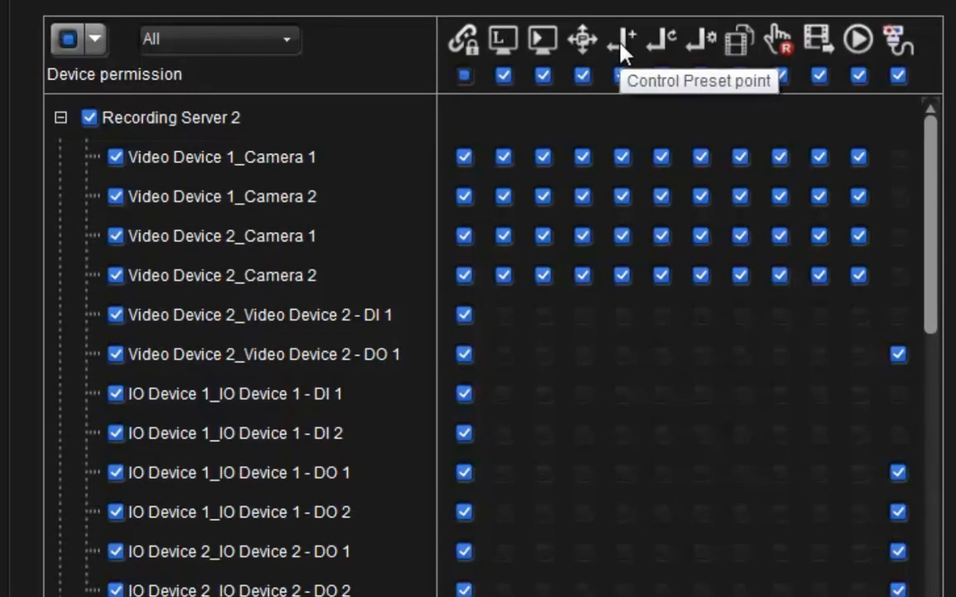
left_click(622, 78)
left_click(662, 77)
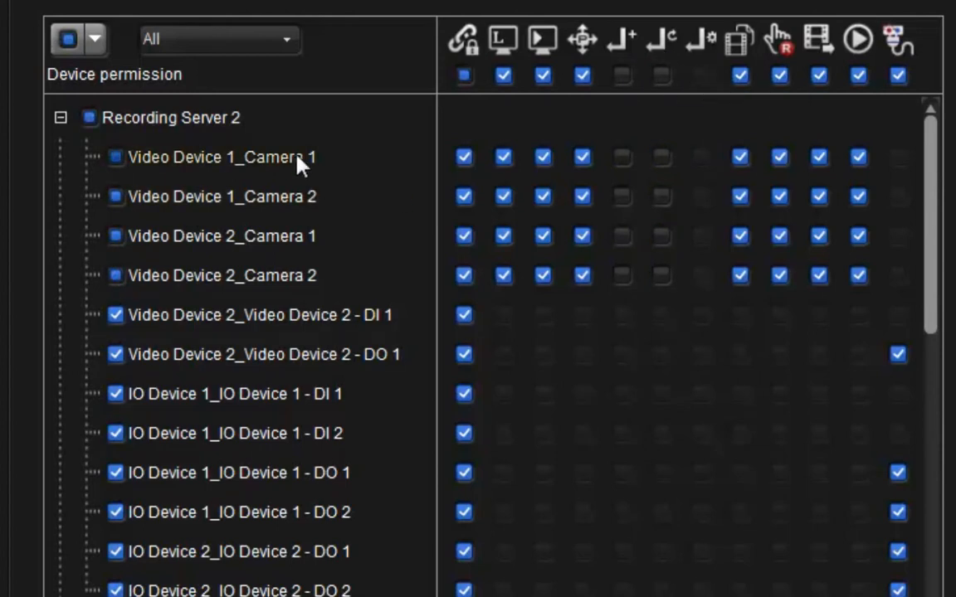
- Revoke Playback for Video Device 1_Camera 1 and re-grant the Control Preset point privilege to the role
left_click(543, 157)
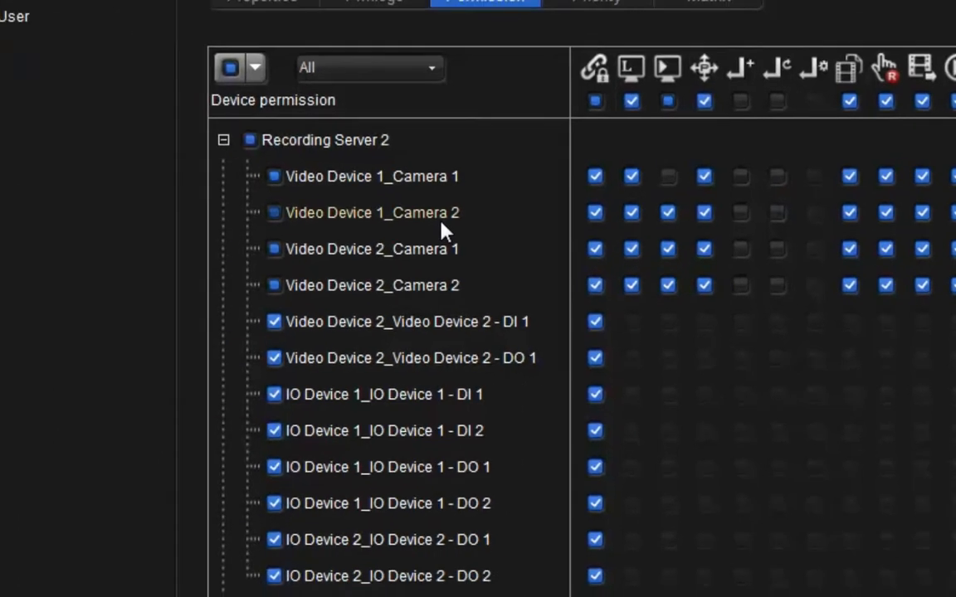
left_click(555, 39)
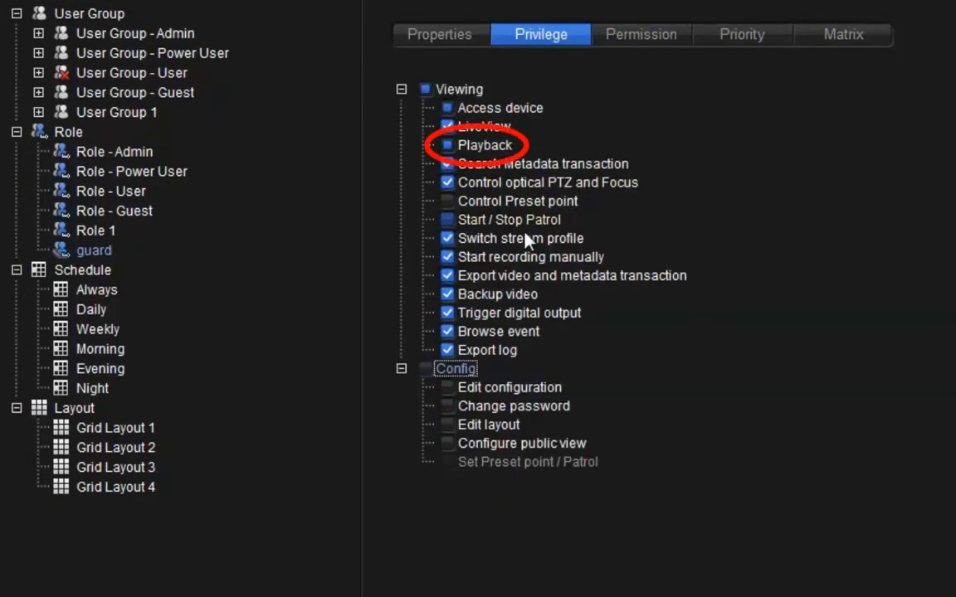
left_click(448, 201)
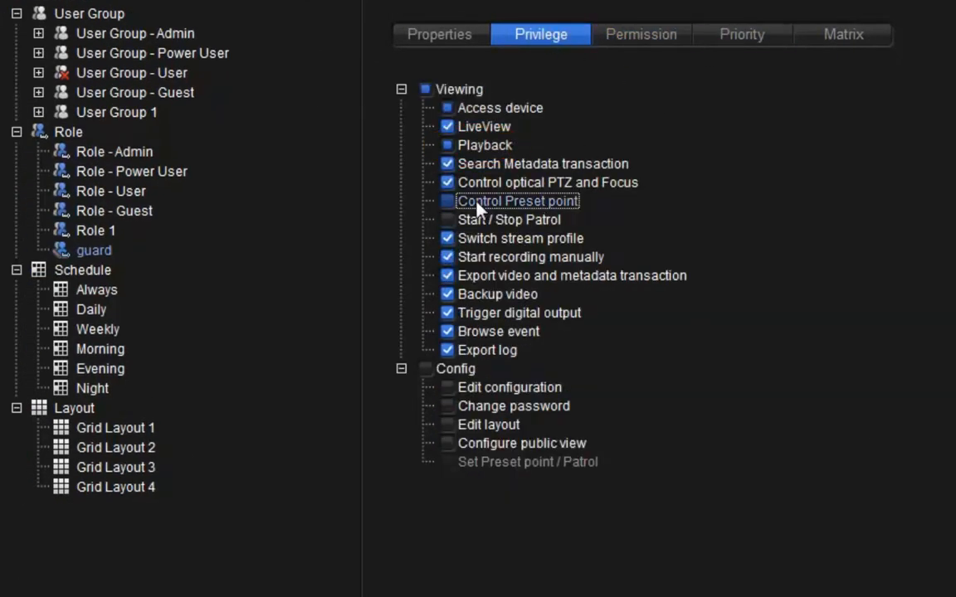
left_click(649, 36)
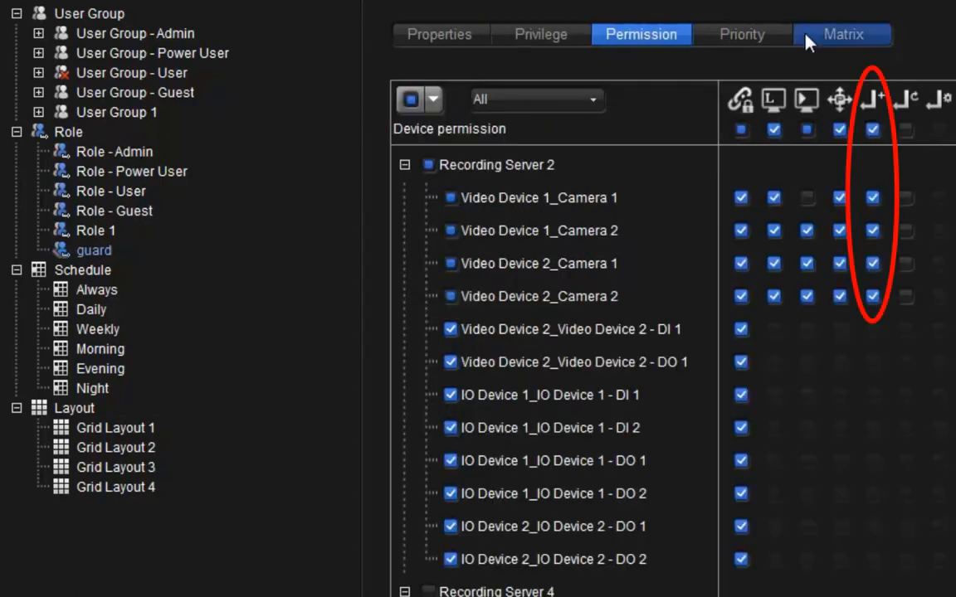
- Set both the PTZ/Preset/Patrol priority and the Matrix priority of the role to 1
left_click(772, 38)
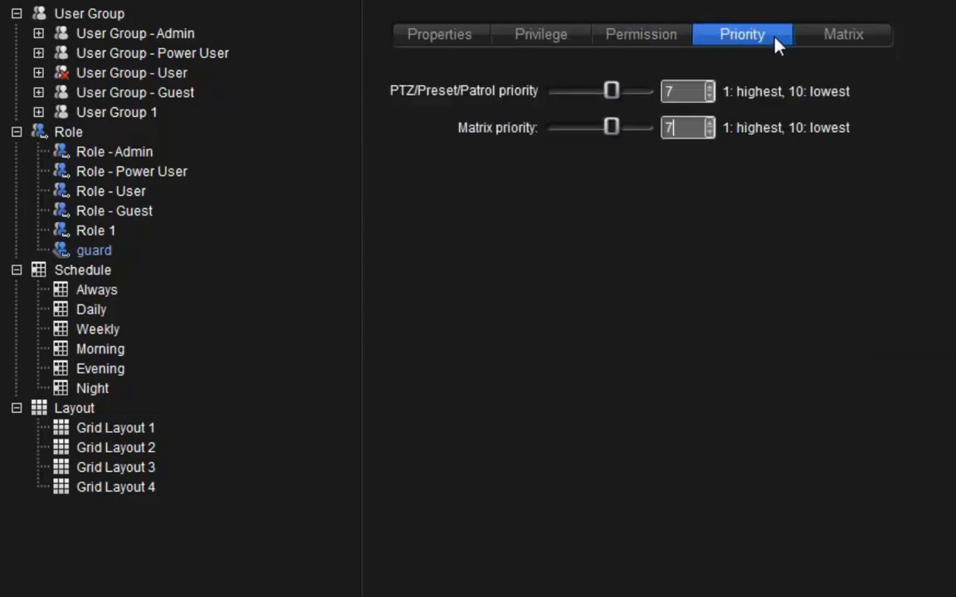
mouse_move(611, 92)
left_mouse_down()
mouse_move(599, 88)
mouse_move(617, 93)
left_mouse_up()
left_click_drag(681, 94, 640, 110)
type("1")
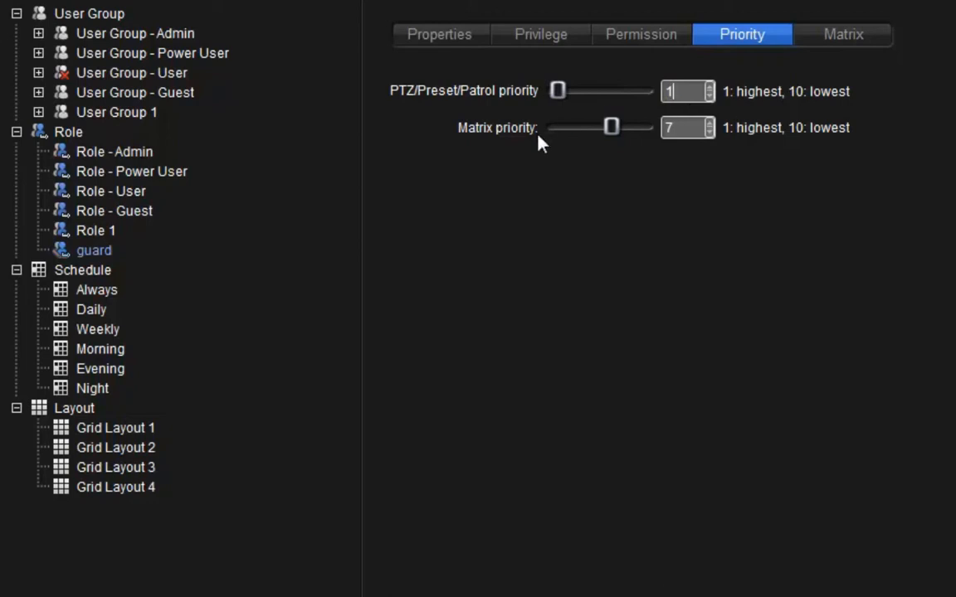
left_click_drag(679, 128, 638, 117)
type("1")
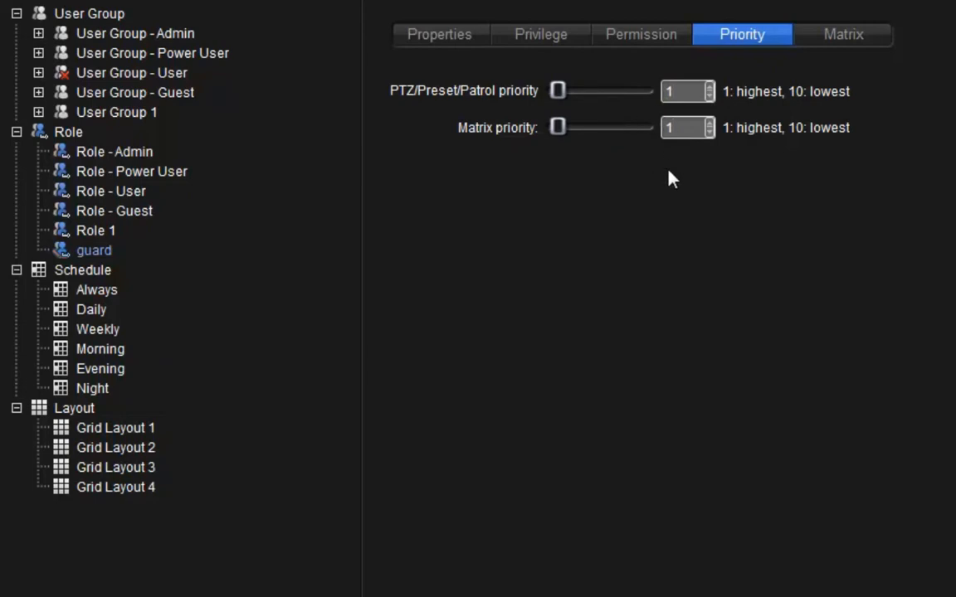
- Allow the role matrix control of Matrix 1
left_click(815, 48)
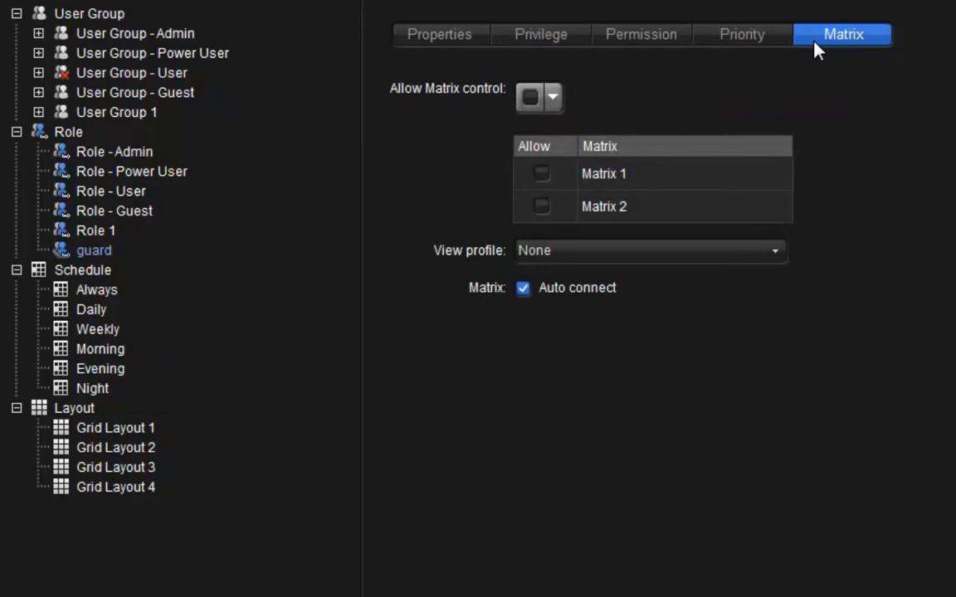
left_click(535, 177)
- Set the matrix view profile to view profile 1 and turn off Matrix Auto connect
left_click(606, 251)
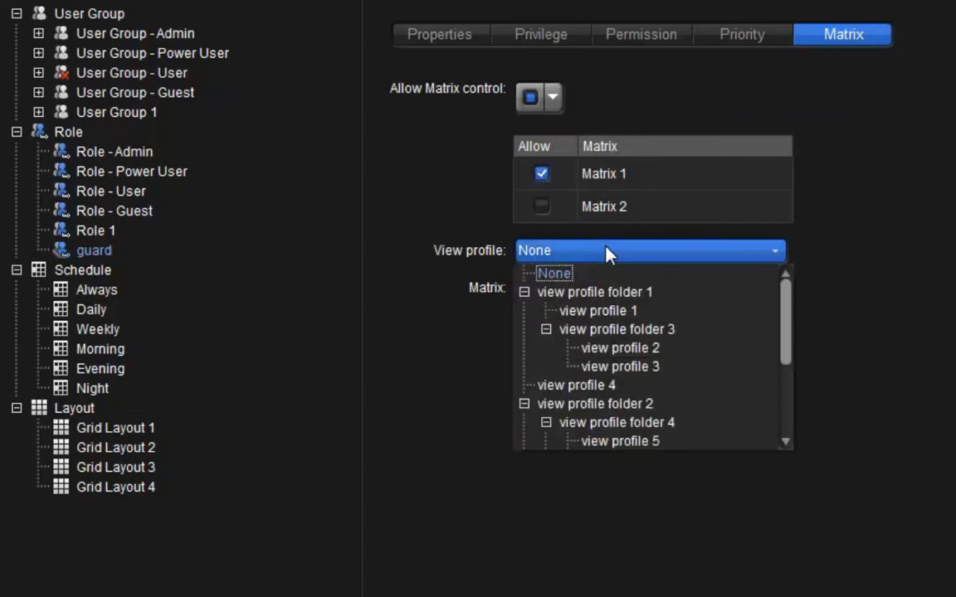
left_click(611, 310)
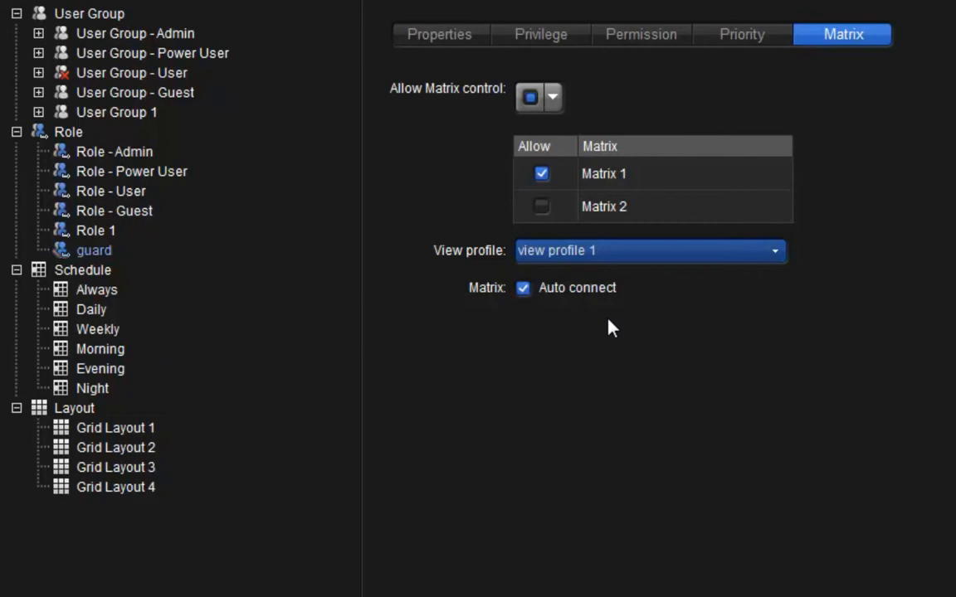
left_click(523, 293)
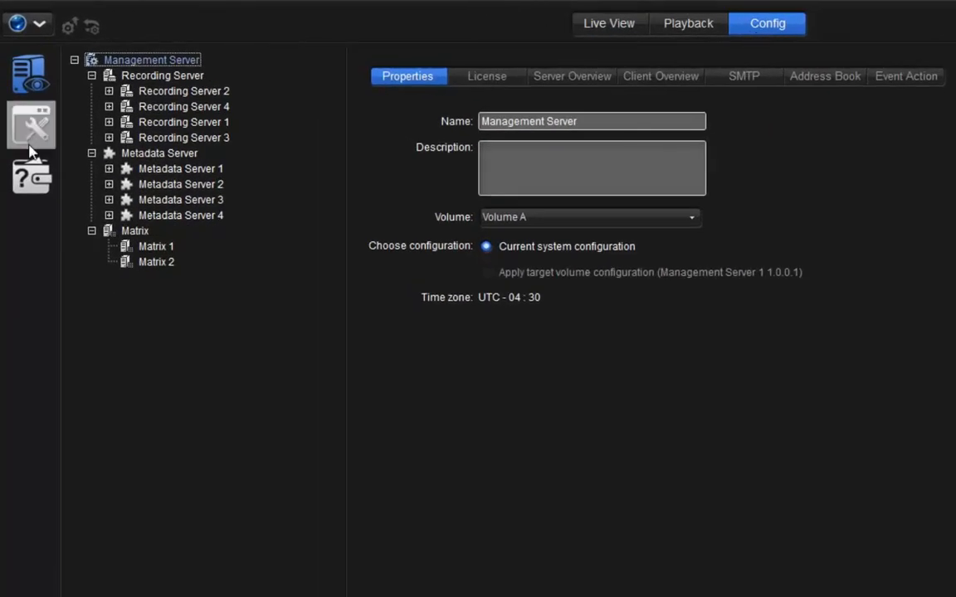
- Add a new user group named "guard- morning"
left_click(32, 133)
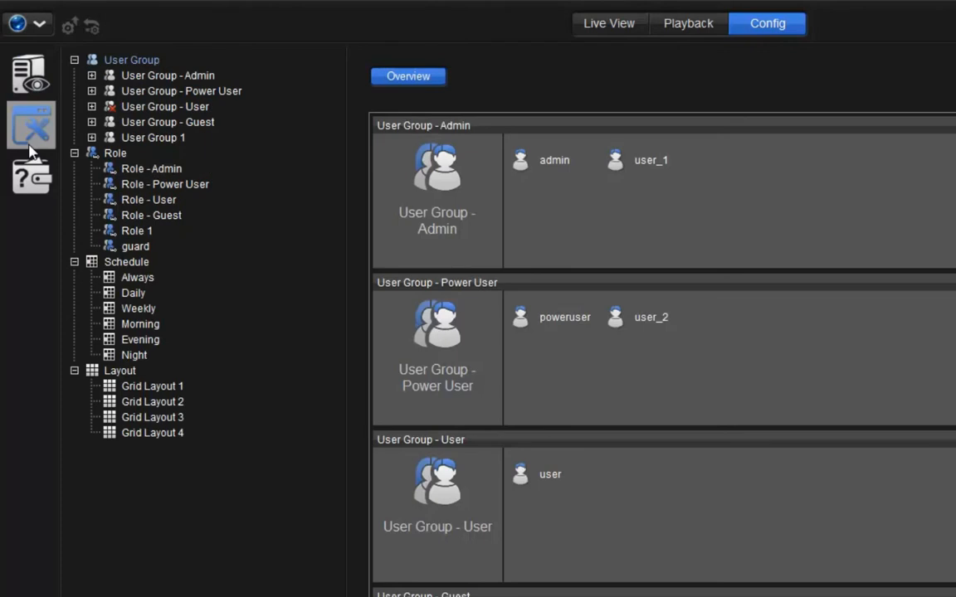
left_click(146, 61)
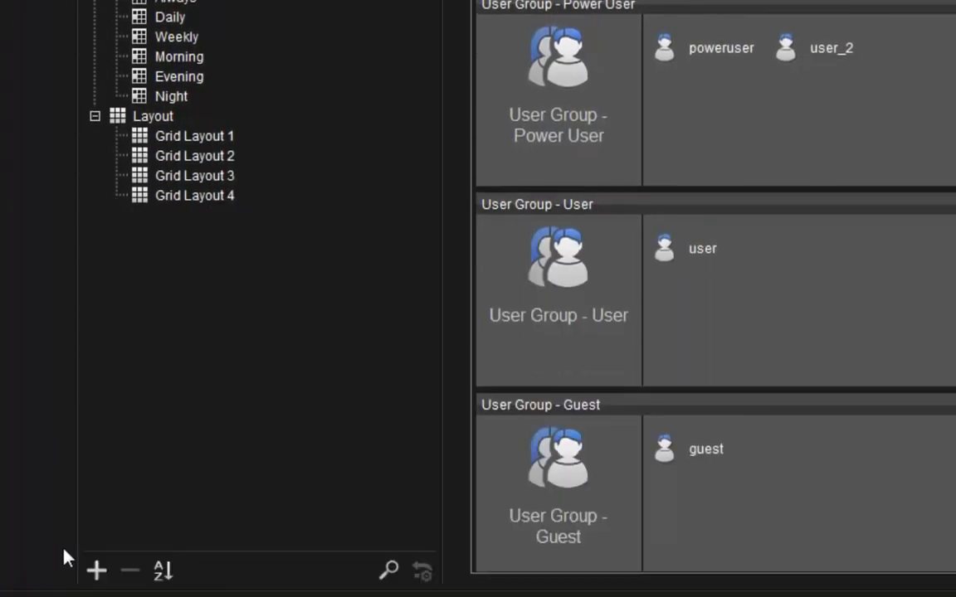
left_click(93, 569)
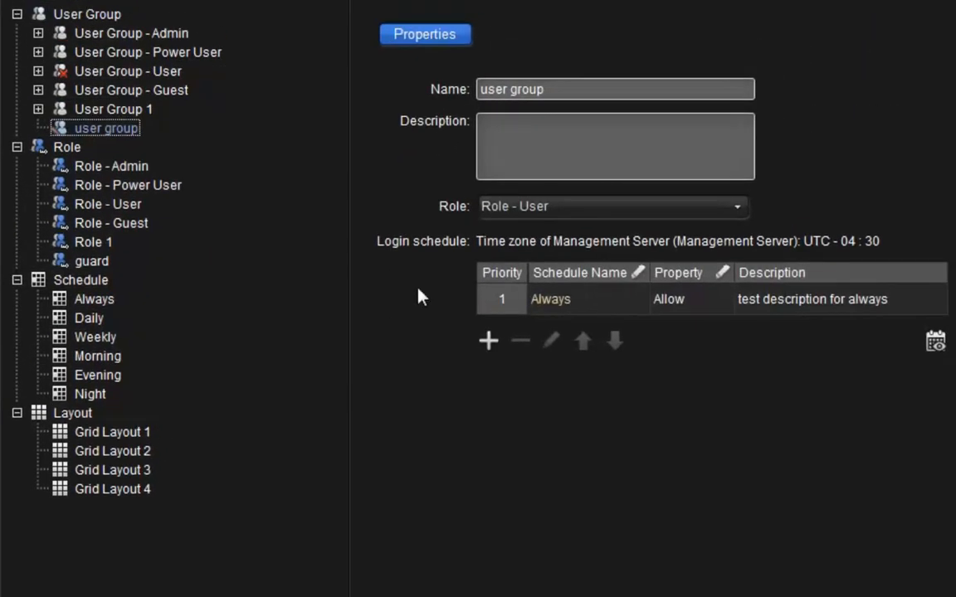
triple_click(539, 89)
type("guard- morning")
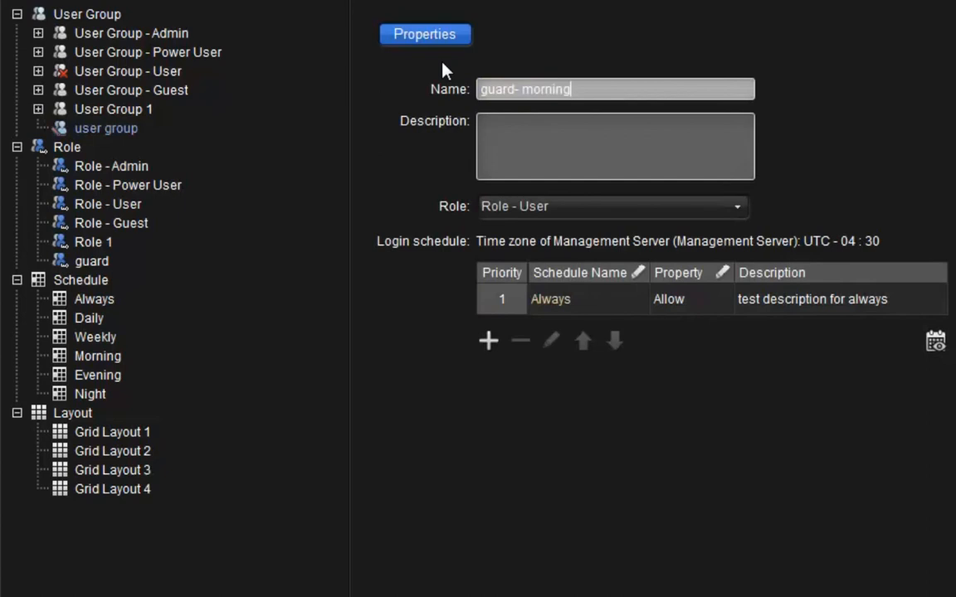
- Assign the guard role and the Morning login schedule to the guard- morning group
left_click(580, 209)
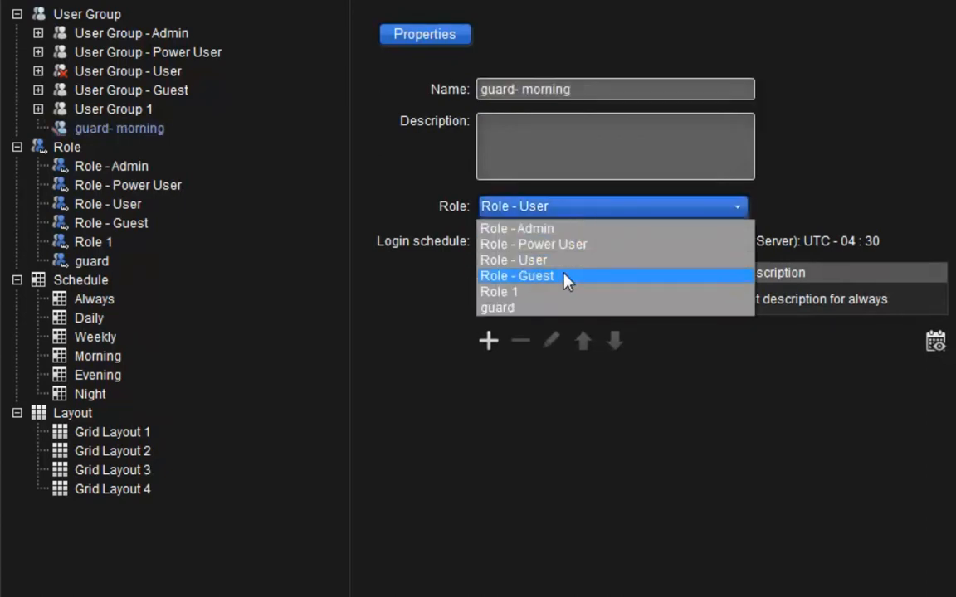
left_click(551, 310)
left_click(554, 317)
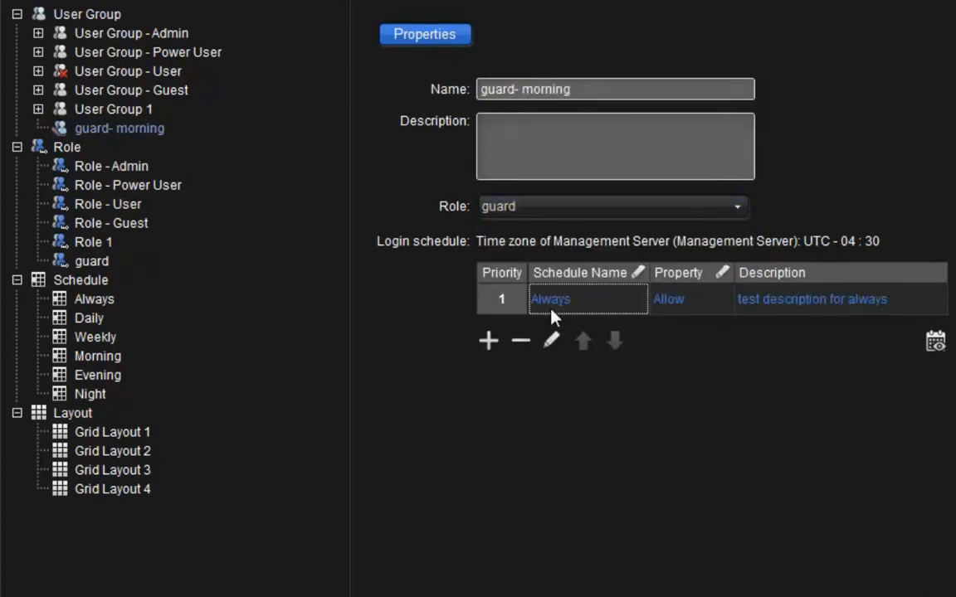
left_click(554, 322)
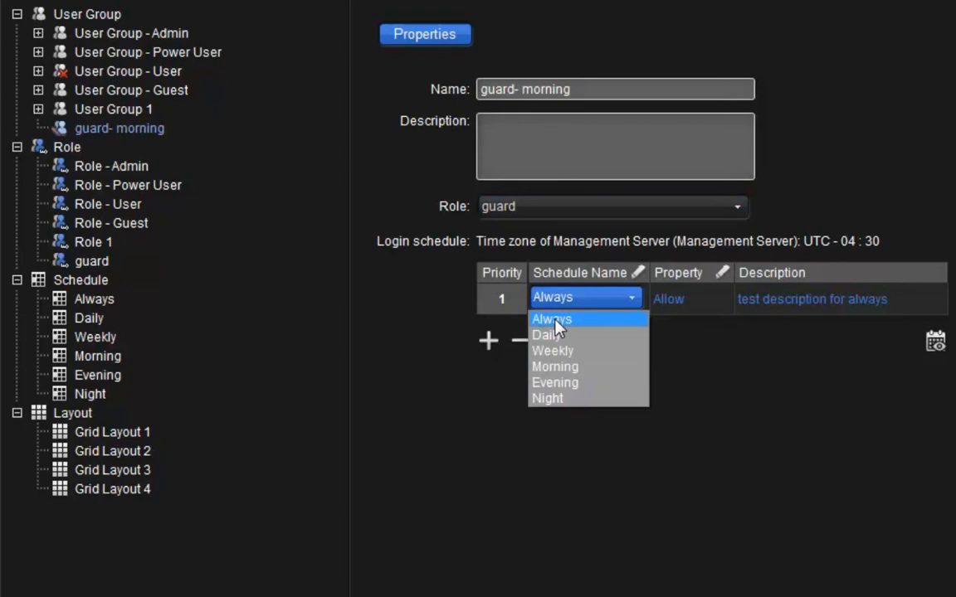
left_click(568, 369)
- Add a user named guard1 to the guard- morning group
left_click(114, 130)
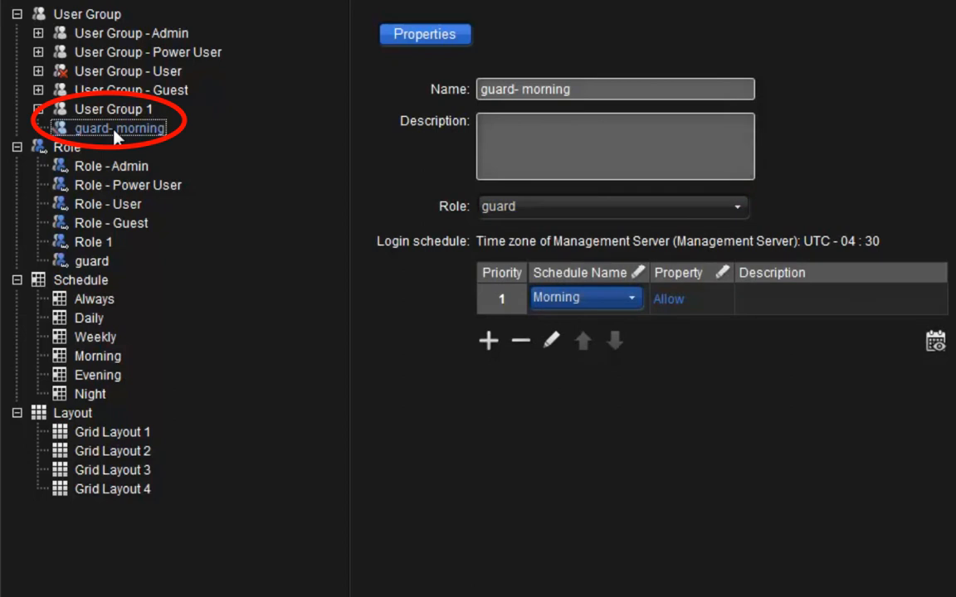
left_click(16, 572)
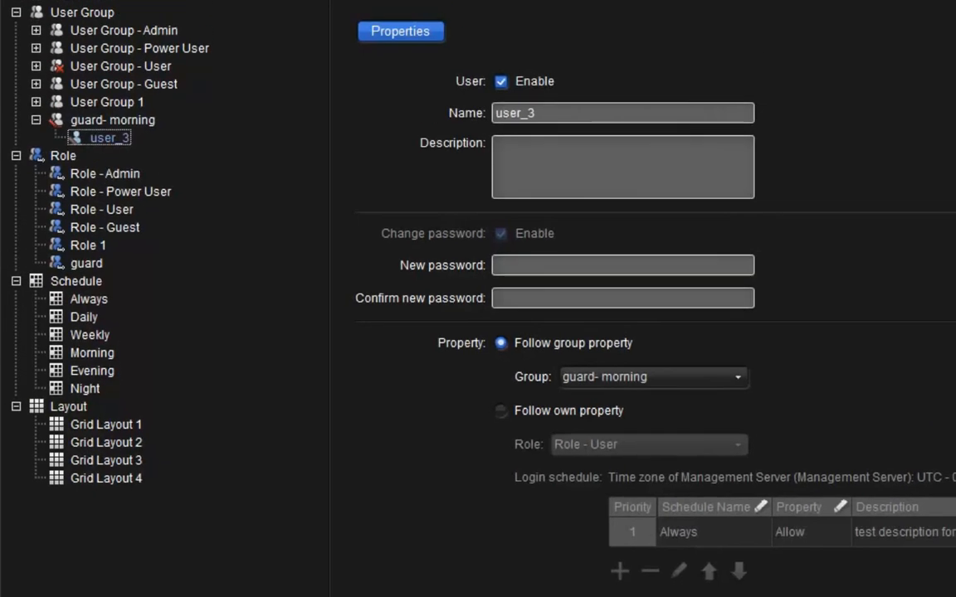
key("Tab")
type("g")
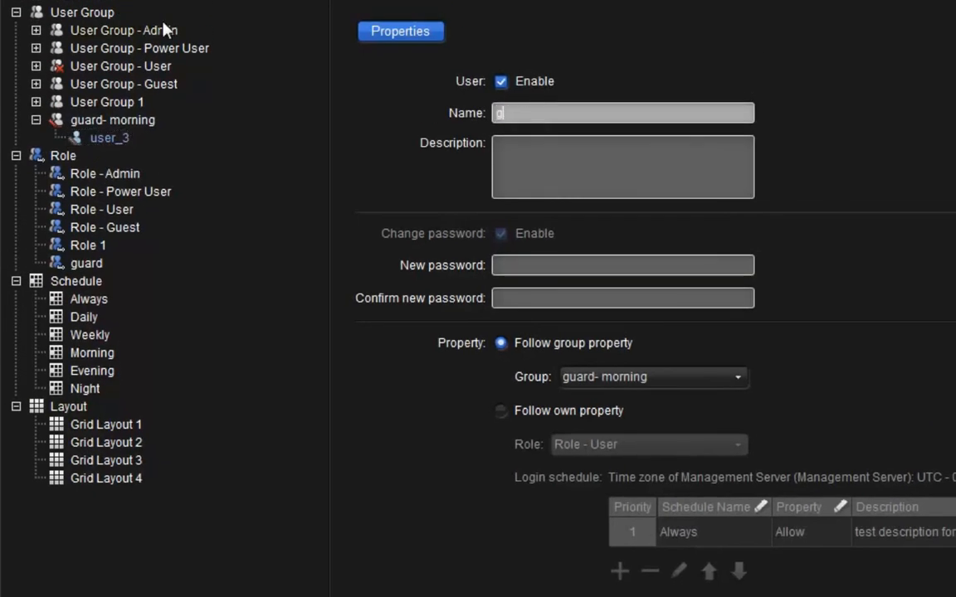
type("uard1")
- Make guard1 follow its own property with the role Role - Guest
left_click(504, 260)
left_click(521, 297)
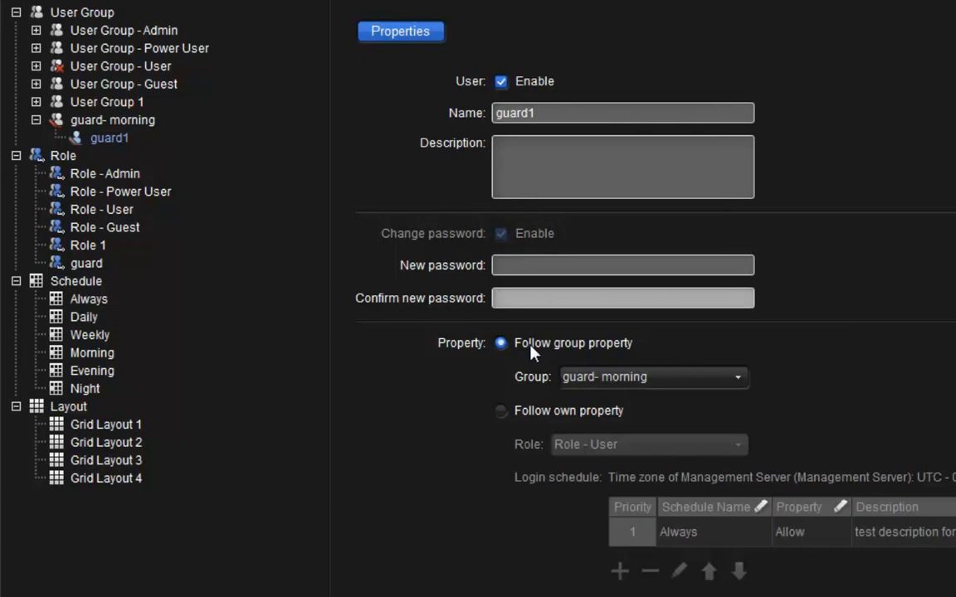
left_click(501, 412)
left_click(572, 446)
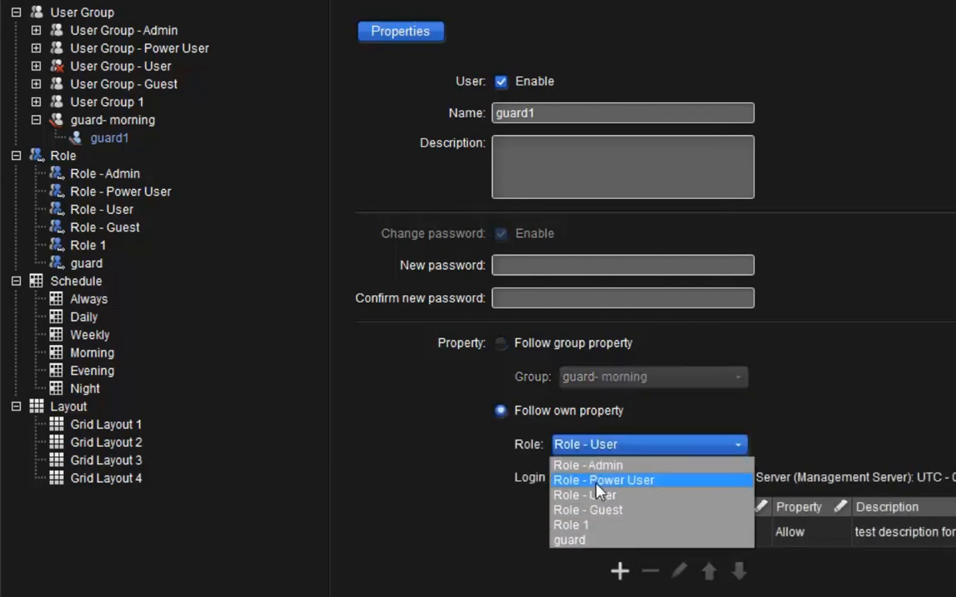
left_click(599, 510)
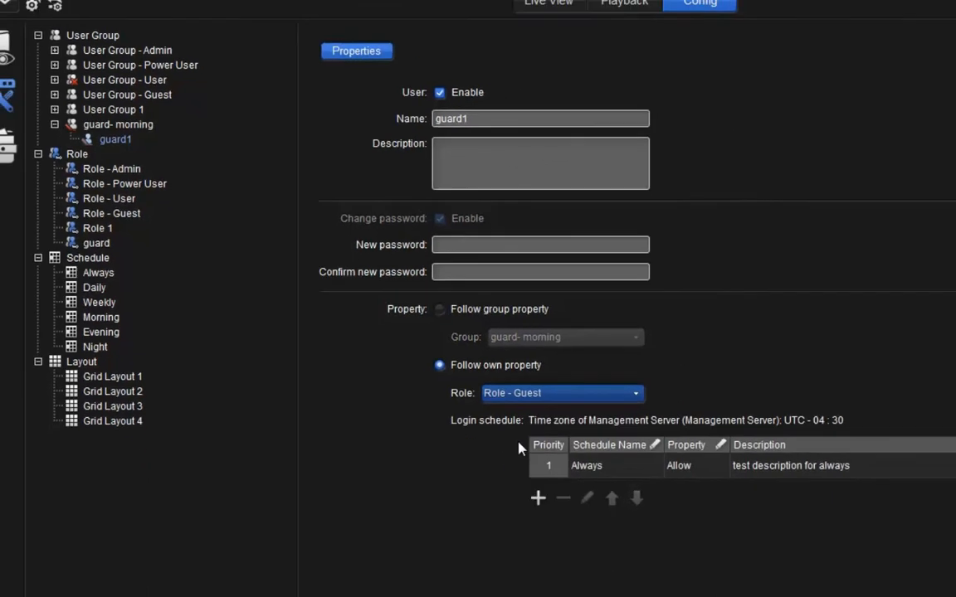